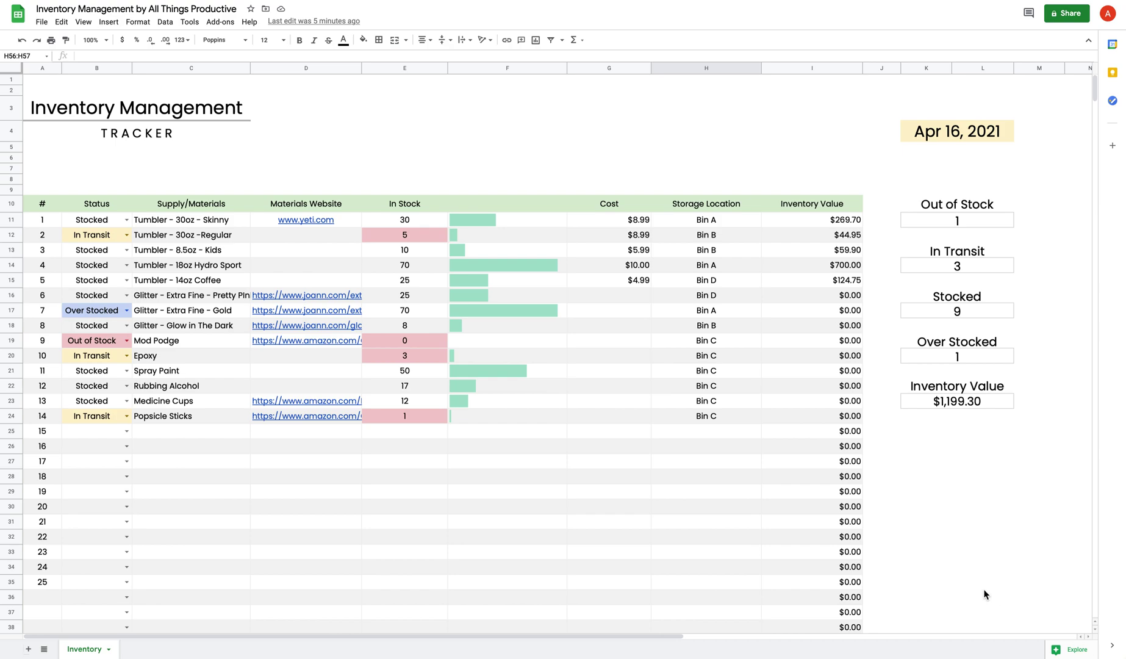
# Check item 1's status choices without changing them, then select cell B11.
pyautogui.click(126, 220)
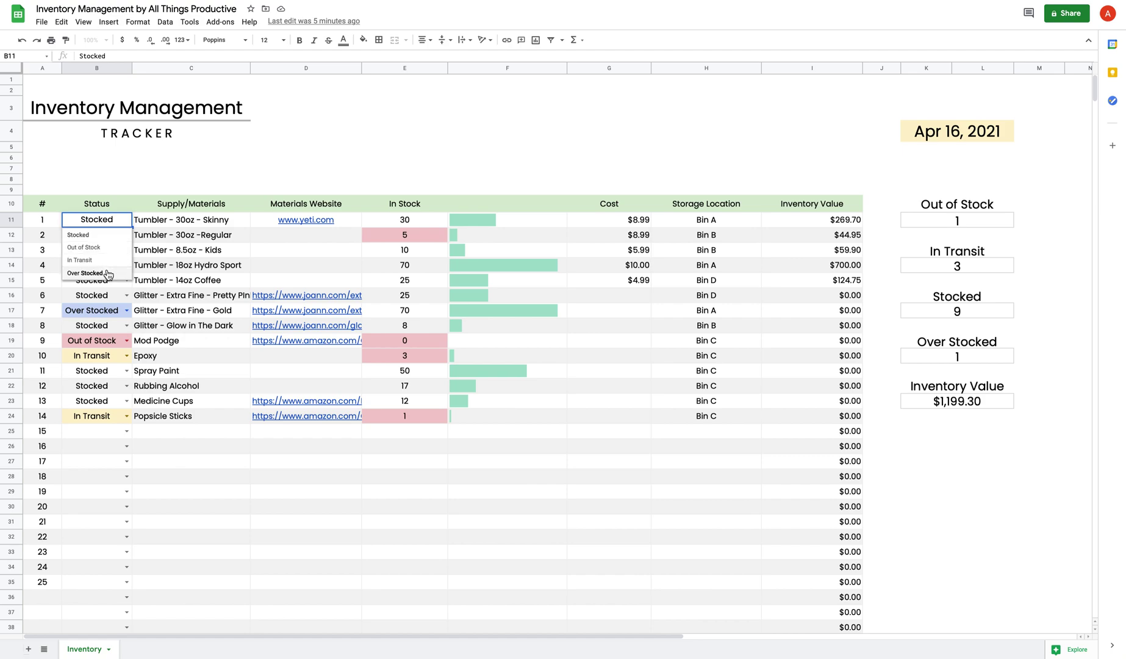
pyautogui.click(125, 191)
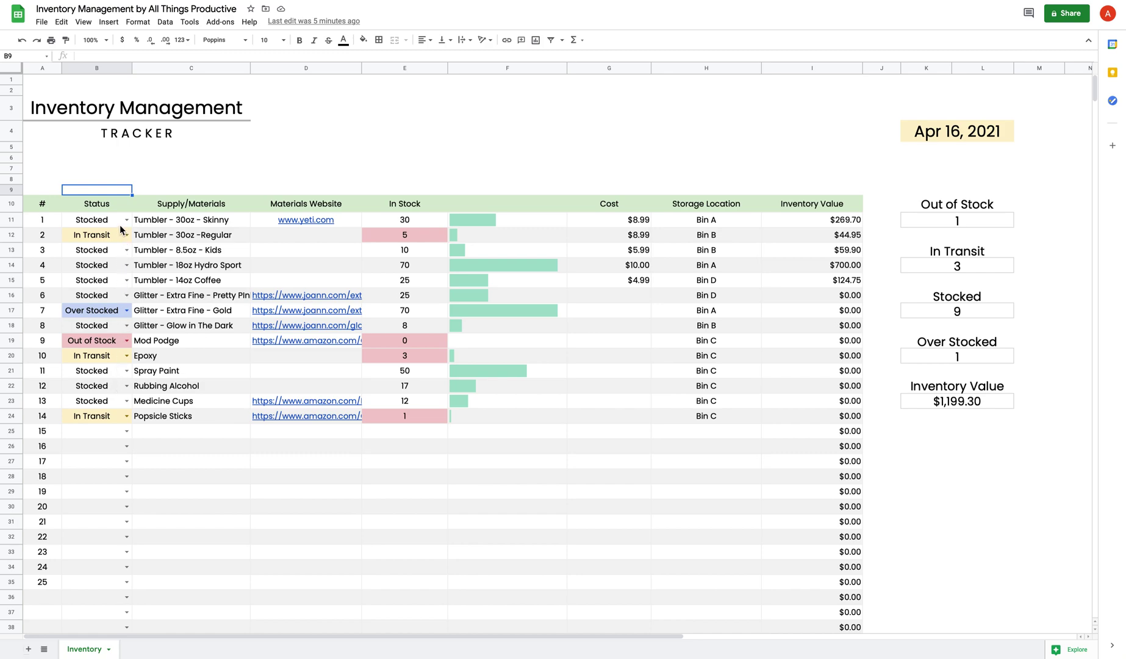
pyautogui.click(99, 221)
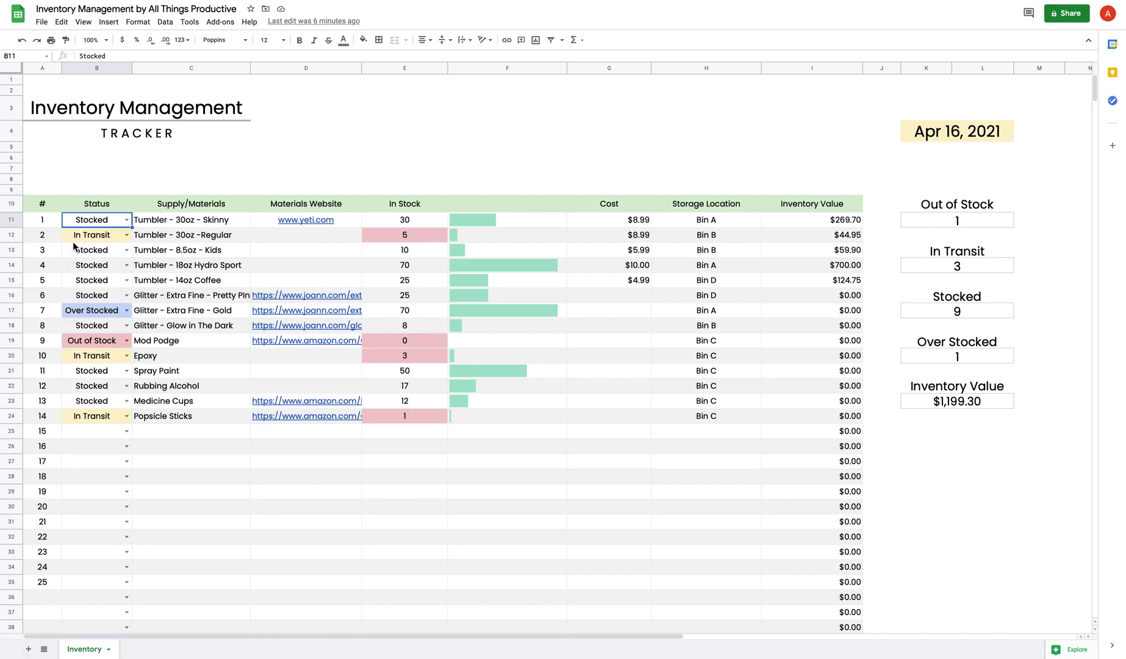
# Select the Status range B11:B55 and bring up its data validation rules.
pyautogui.click(102, 222)
pyautogui.moveTo(102, 222); pyautogui.dragTo(120, 479)
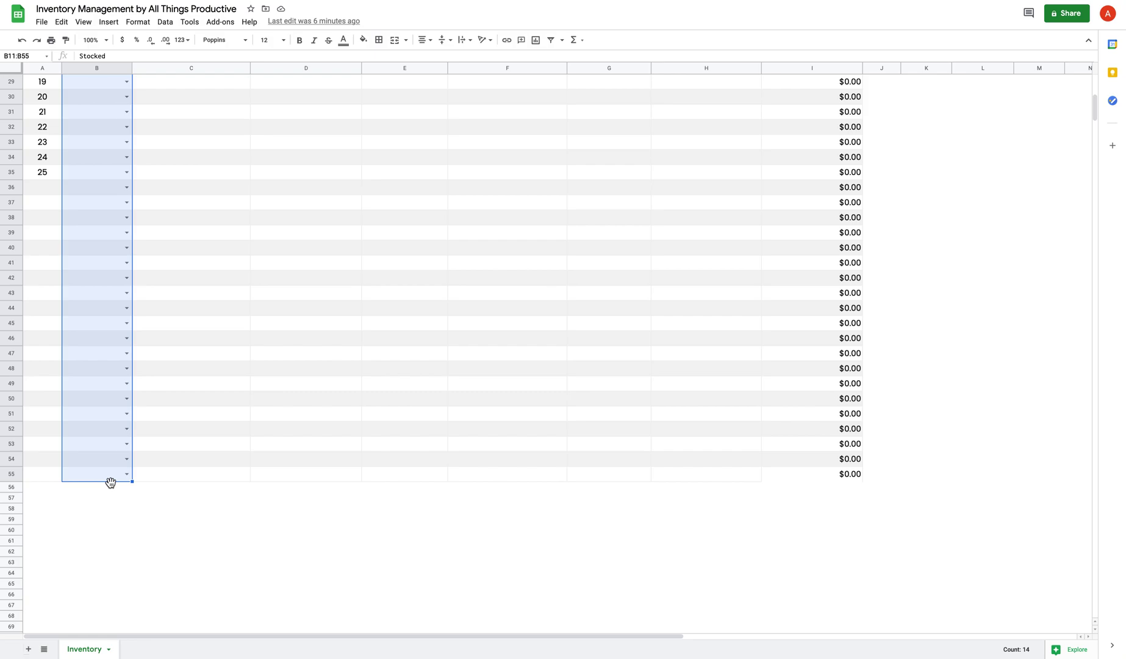
pyautogui.scroll(8, 110, 482)
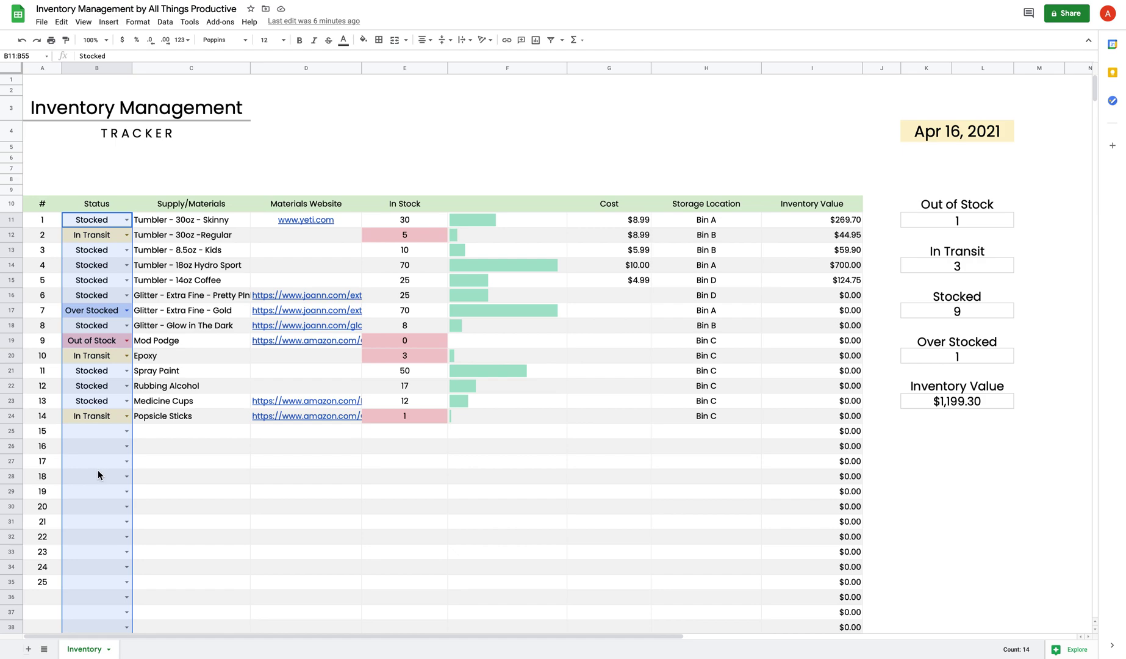
pyautogui.rightClick(98, 469)
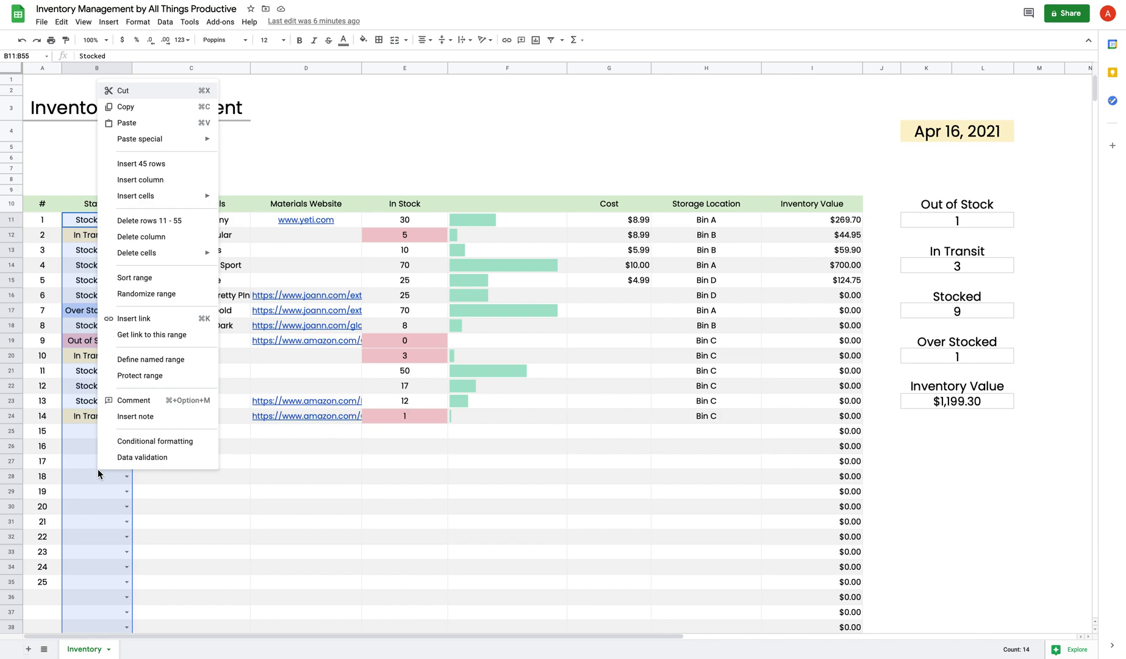
pyautogui.click(173, 464)
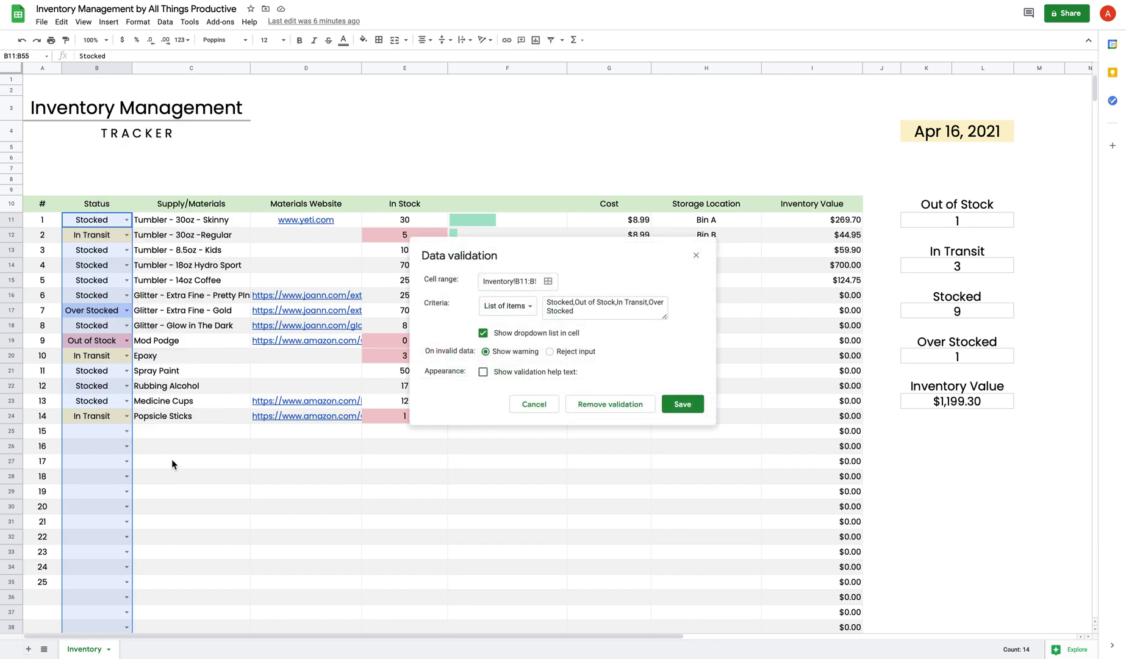
# Append ',Backorder' to the allowed Status items, save, and view item 1's updated choices.
pyautogui.click(580, 314)
pyautogui.write(',')
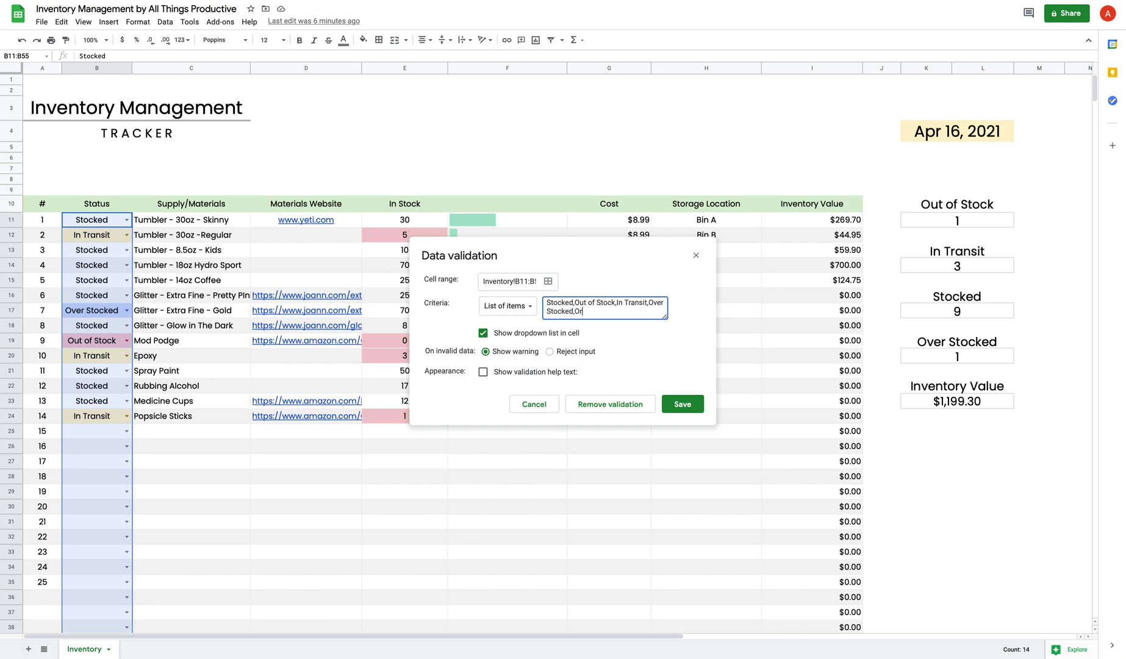
pyautogui.write('Backorder')
pyautogui.click(679, 406)
pyautogui.click(255, 510)
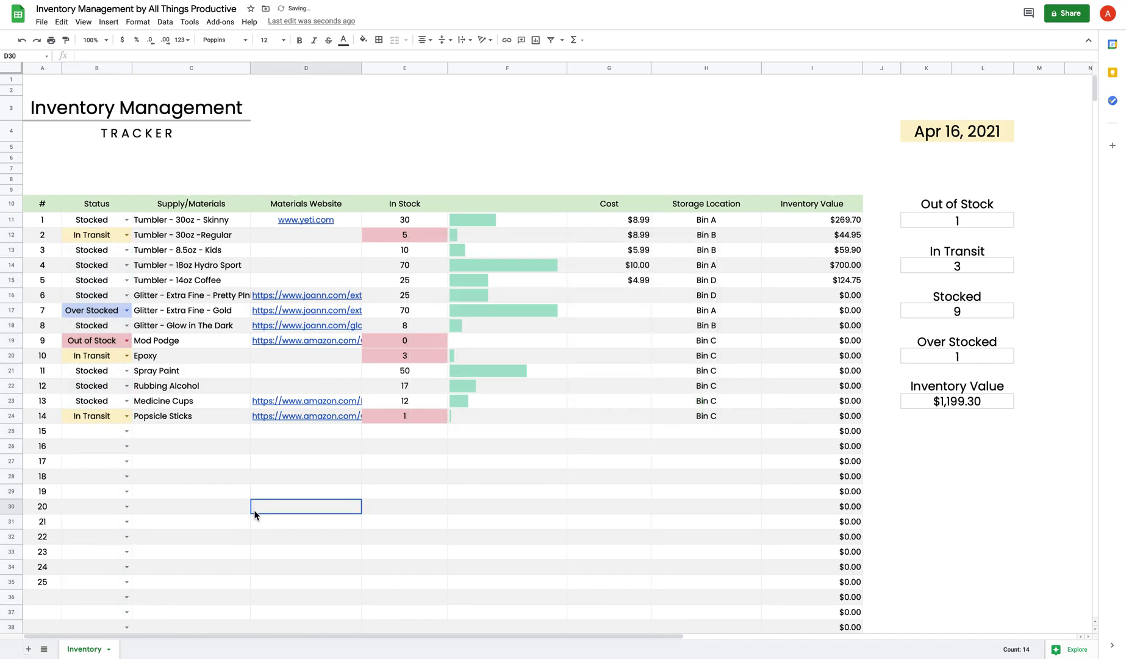
pyautogui.click(126, 218)
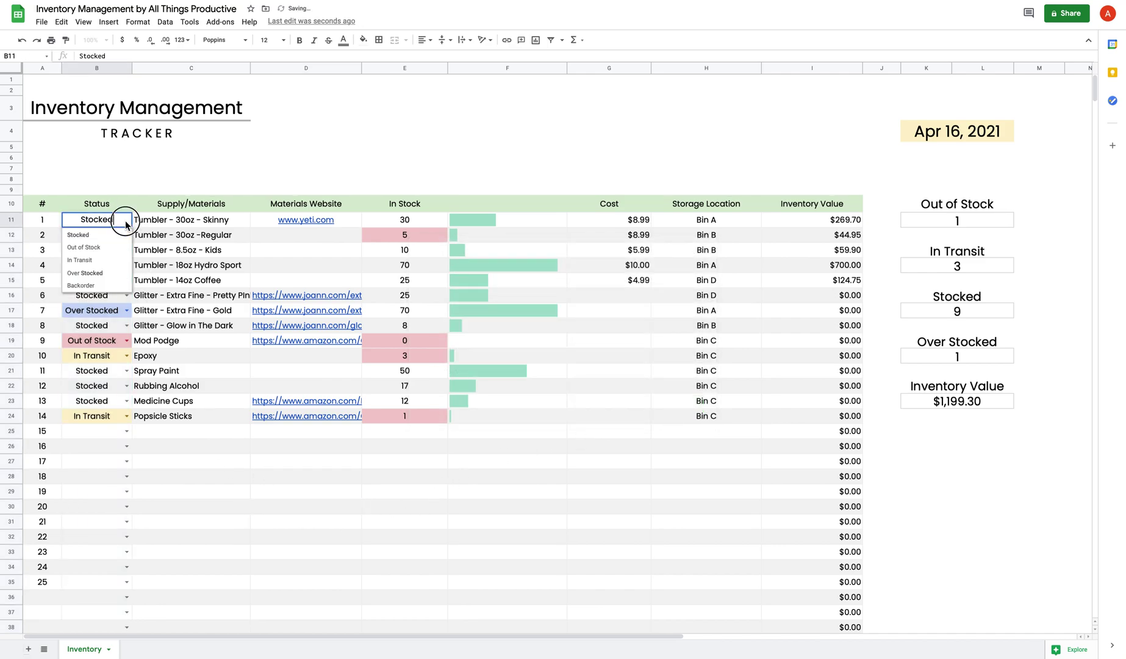
# Change item 1's status to Backorder, then reselect B11:B55 and bring up its context menu.
pyautogui.click(81, 285)
pyautogui.click(175, 455)
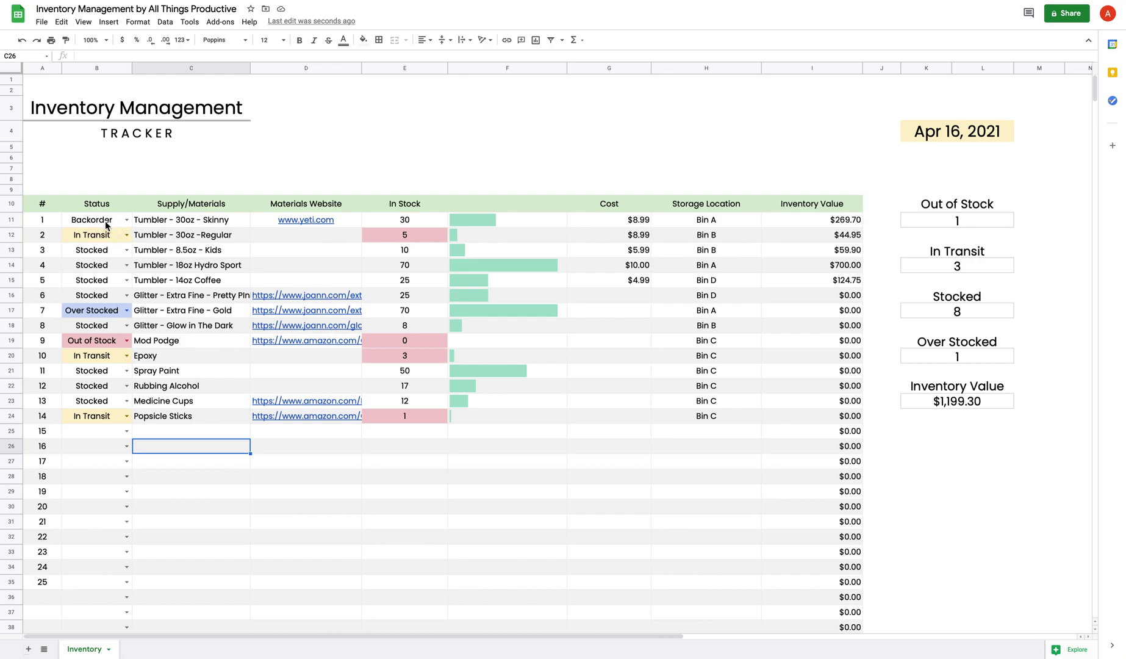
pyautogui.moveTo(106, 225); pyautogui.dragTo(129, 511)
pyautogui.scroll(7, 102, 370)
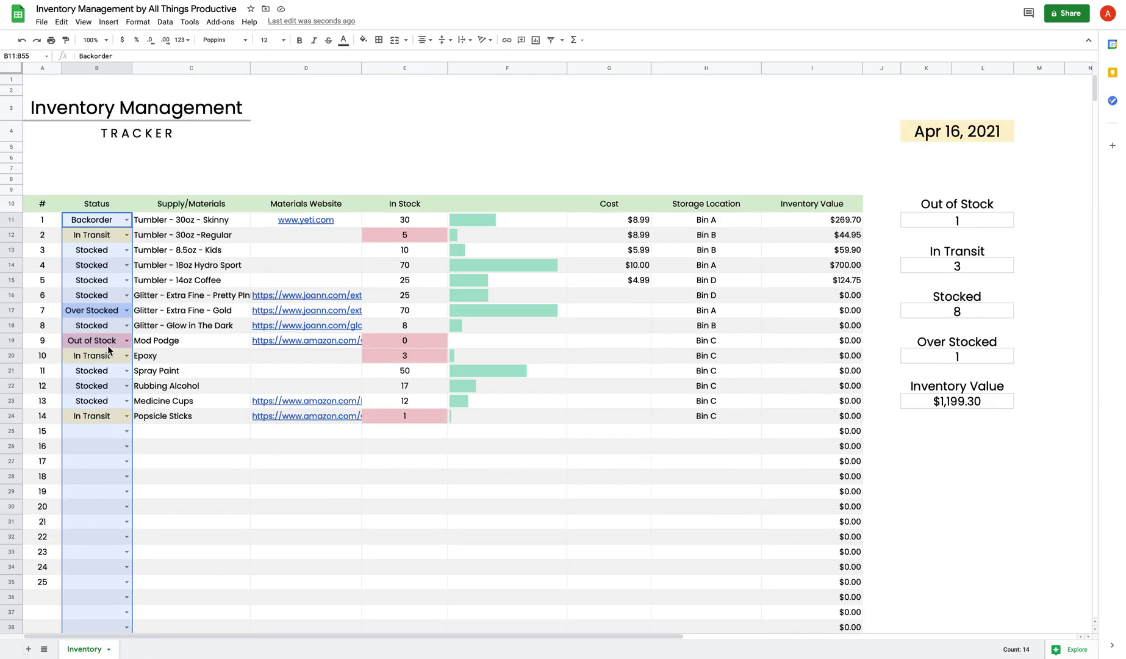
pyautogui.rightClick(116, 218)
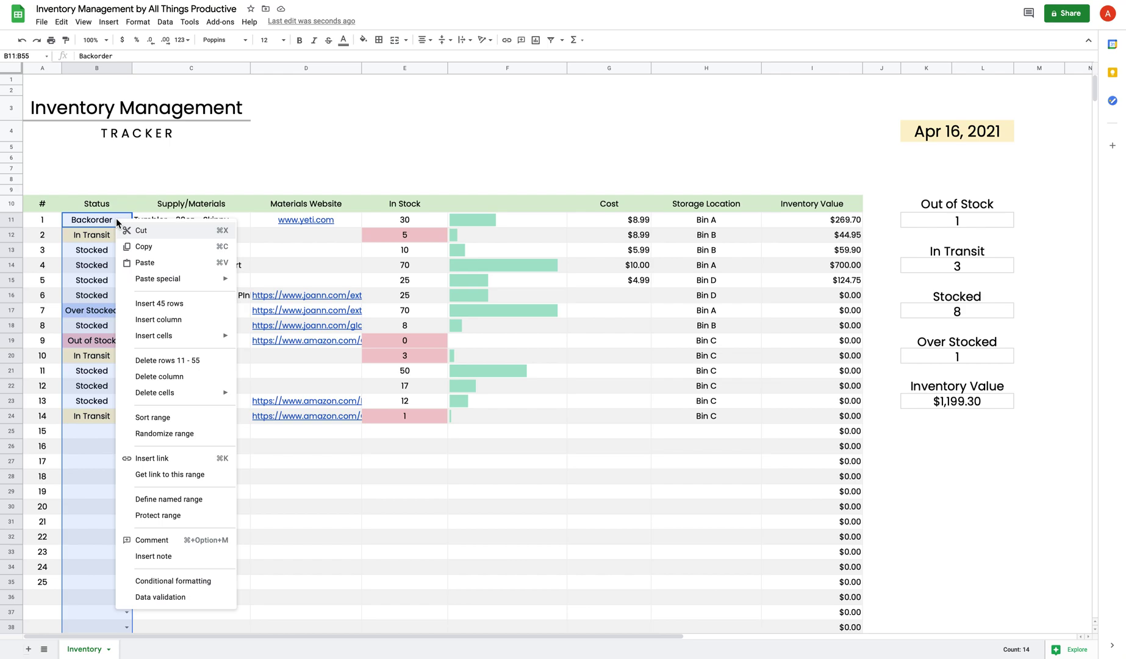
# Add a B11:B55 conditional format rule: text is exactly 'Backorder' gets a pale yellow fill.
pyautogui.click(209, 582)
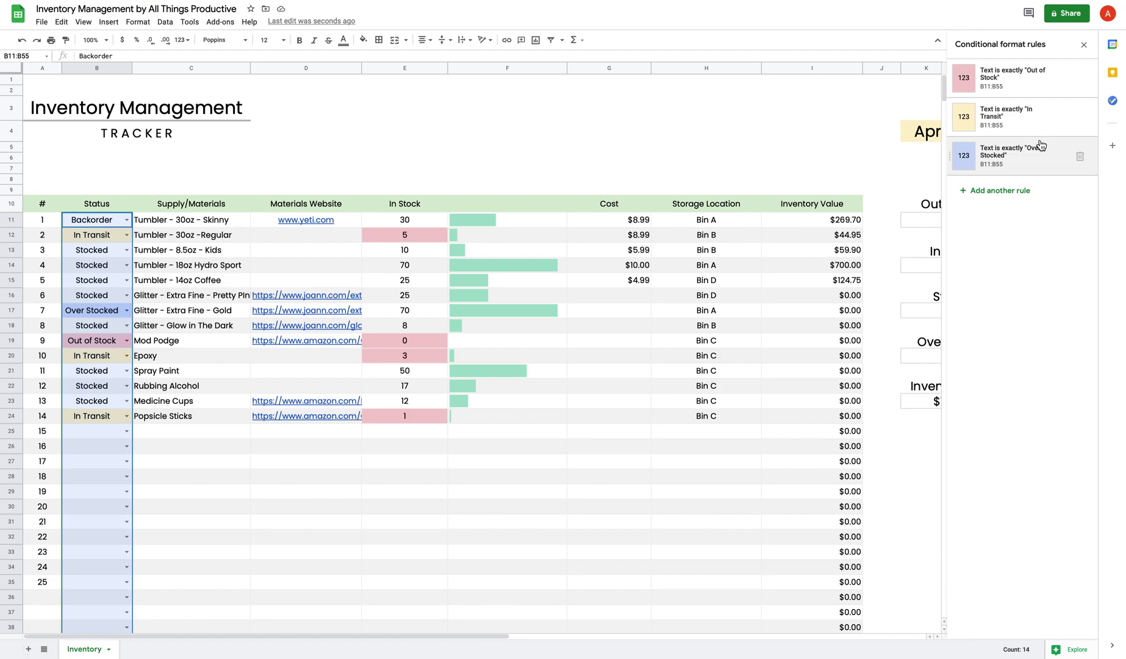
pyautogui.click(1002, 192)
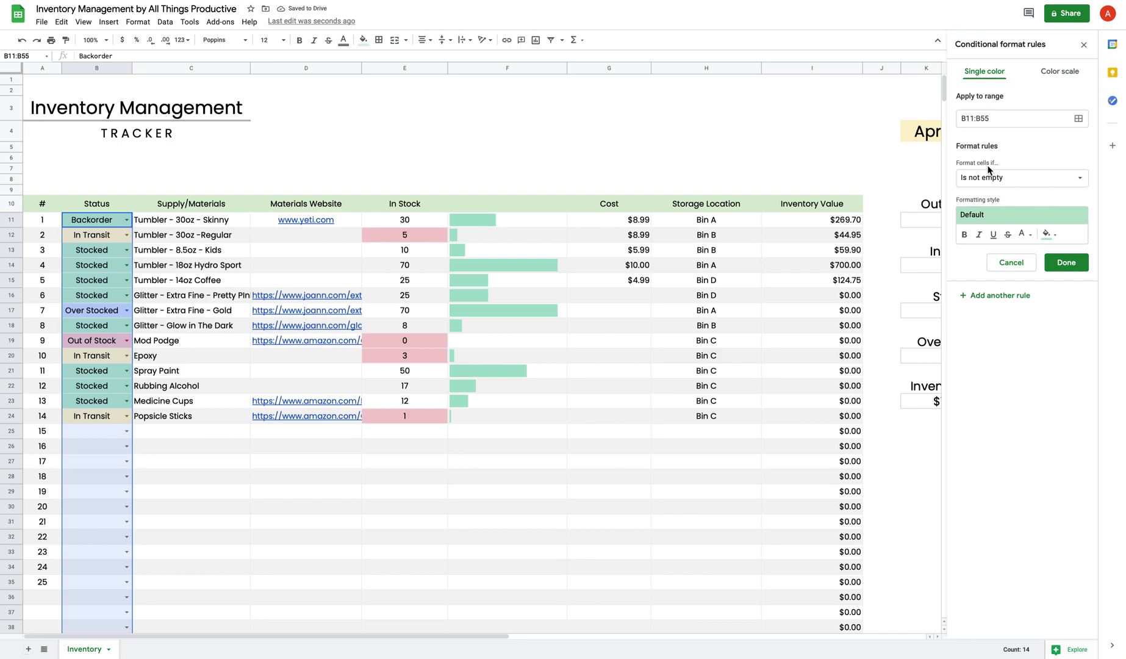
pyautogui.click(1076, 182)
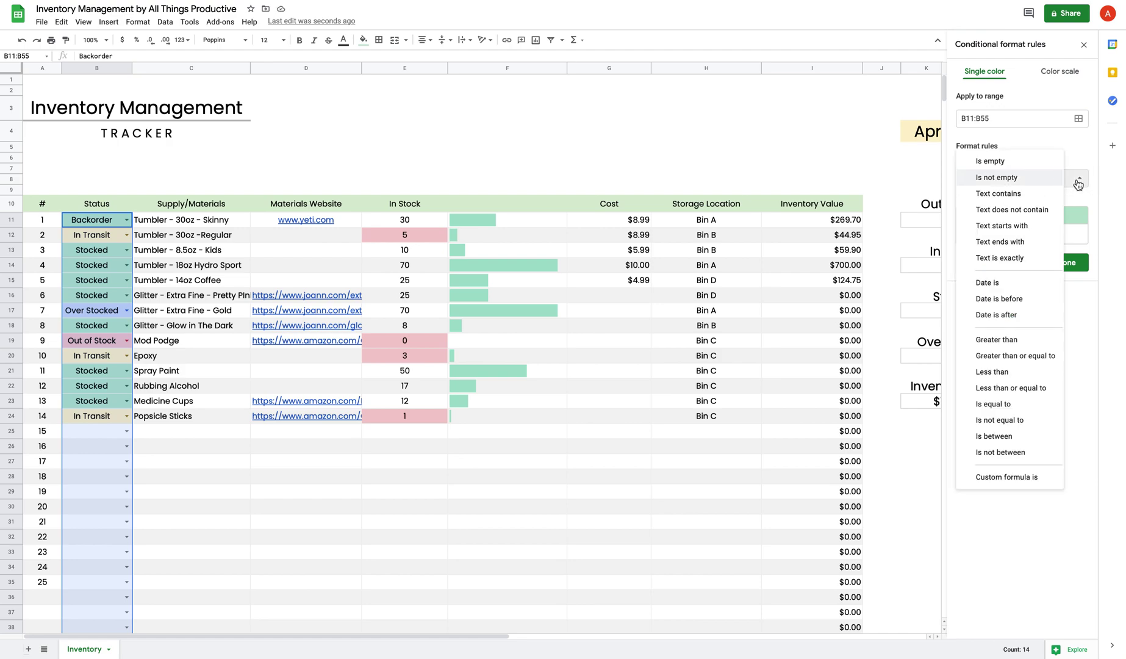
pyautogui.click(1029, 261)
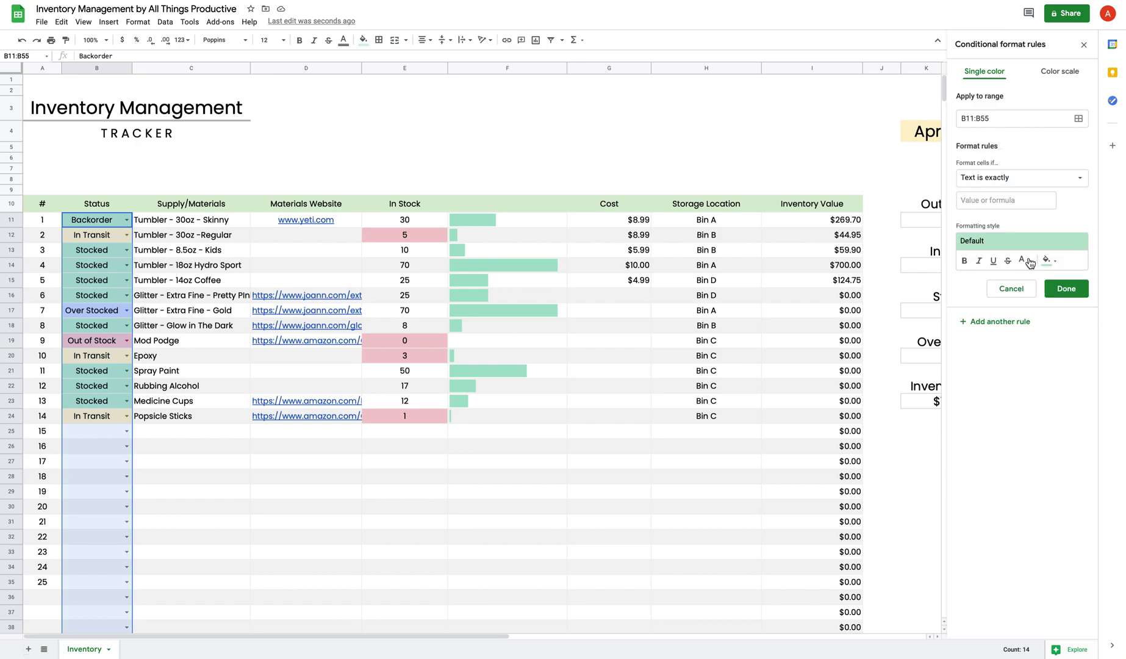
pyautogui.click(979, 199)
pyautogui.write('Backord')
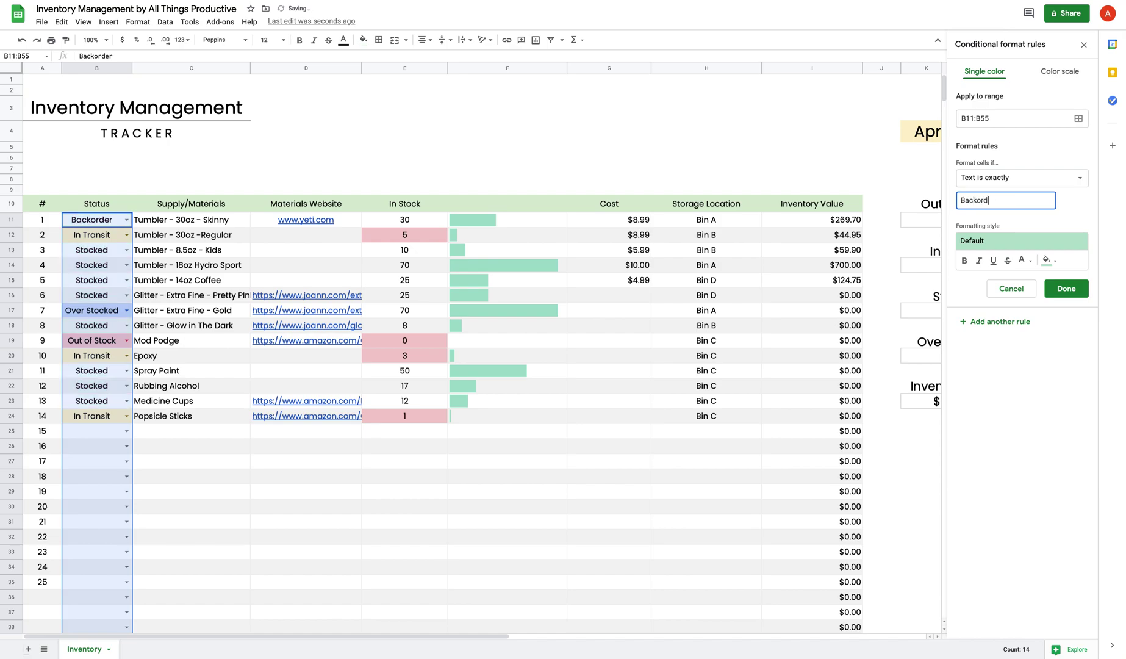
pyautogui.write('er')
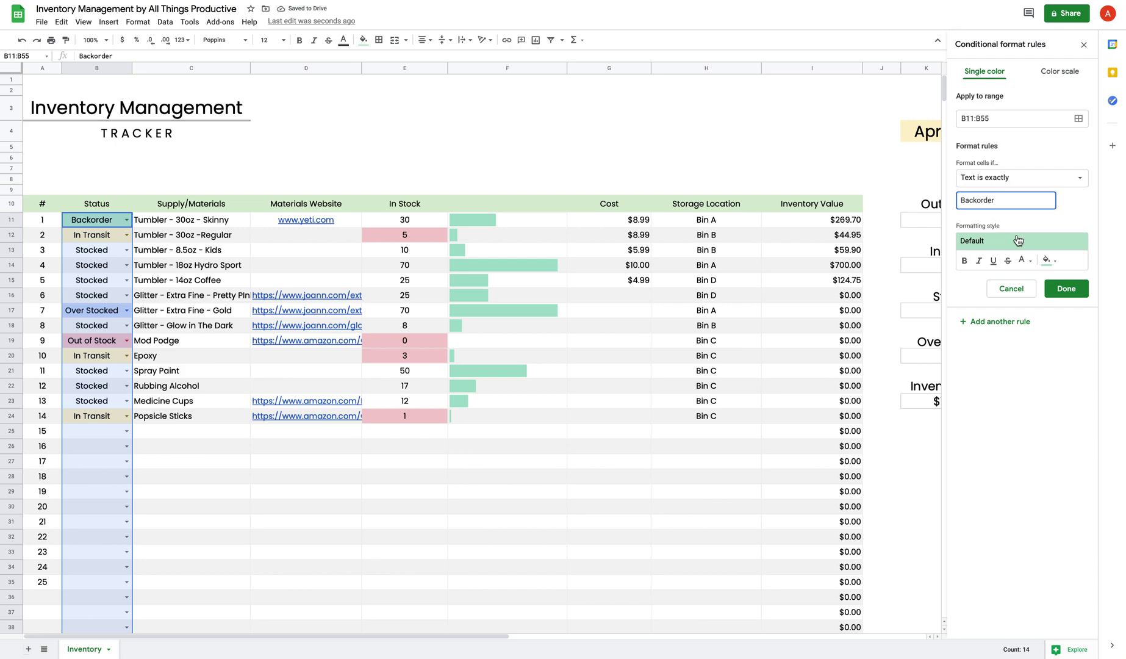
pyautogui.click(1047, 262)
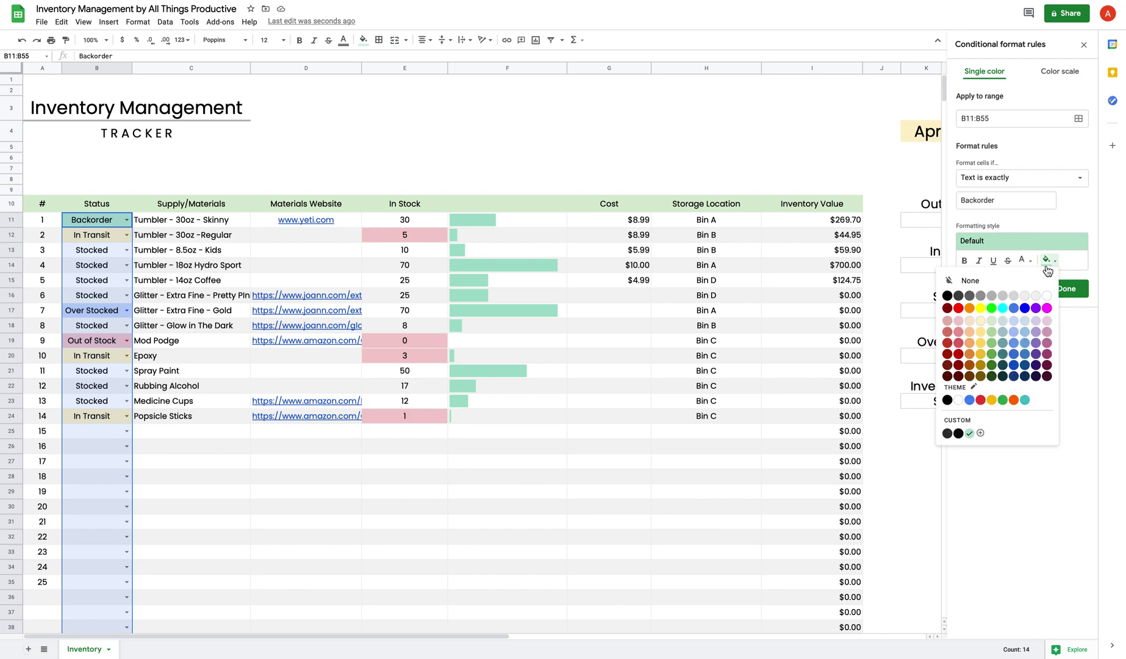
pyautogui.click(981, 321)
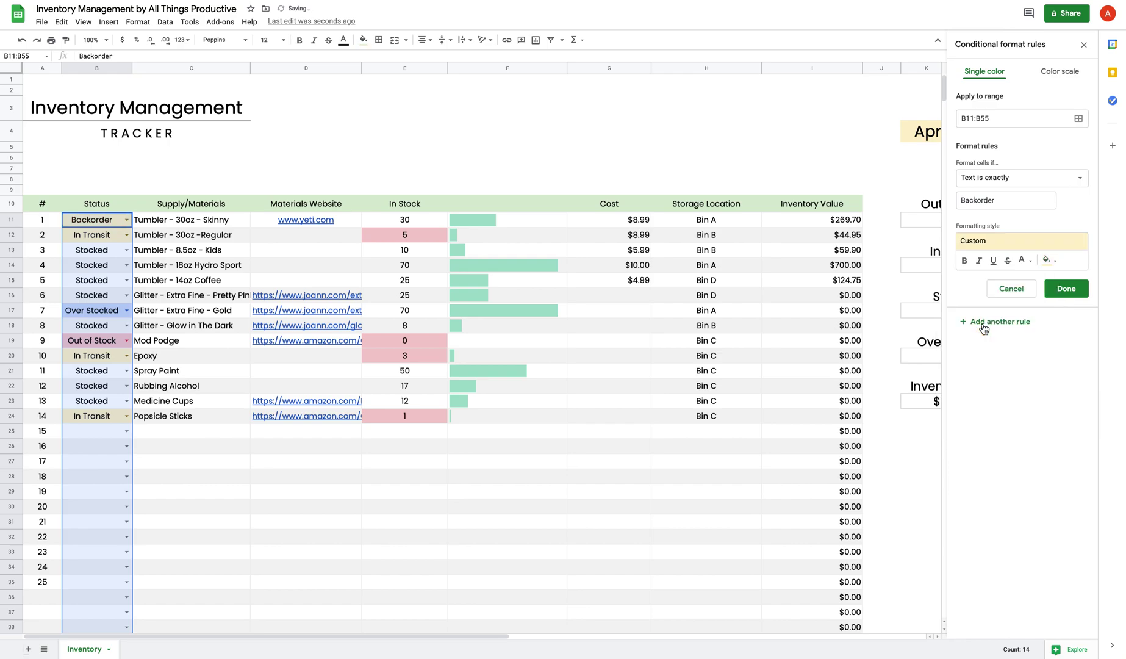
pyautogui.click(1071, 293)
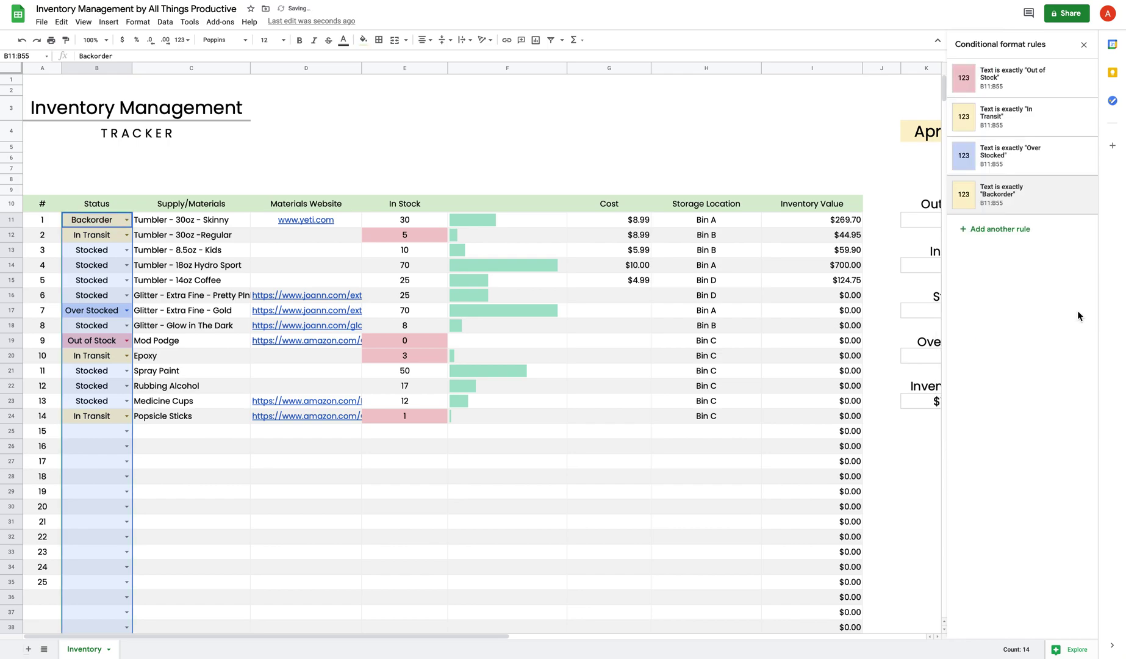
pyautogui.click(1084, 45)
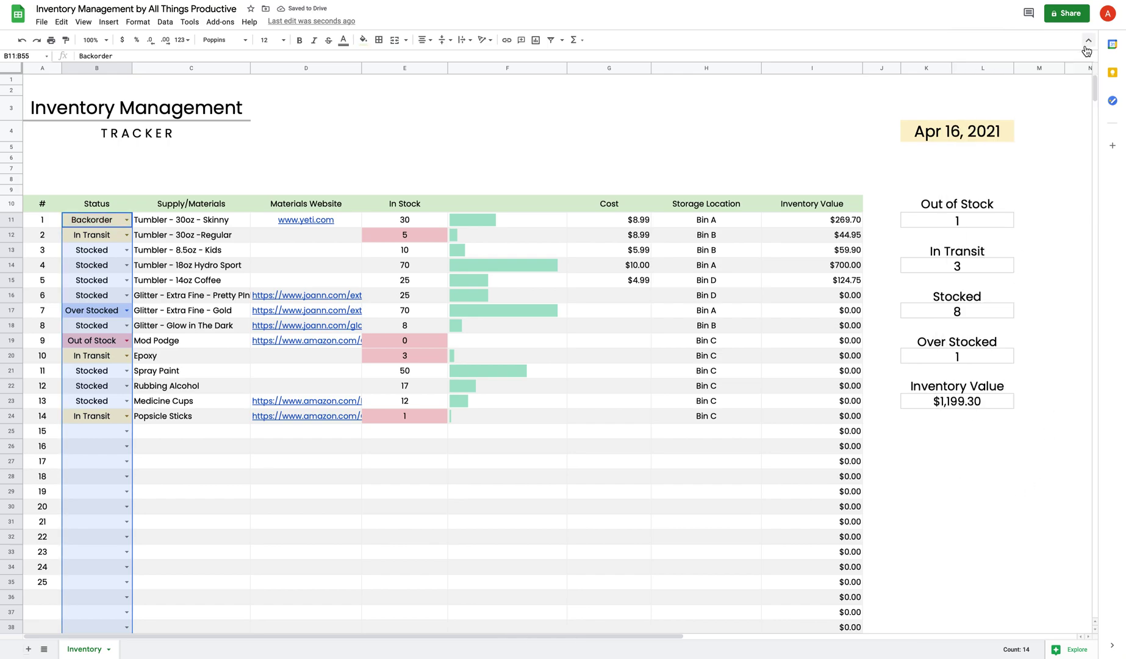
pyautogui.click(125, 311)
pyautogui.click(125, 253)
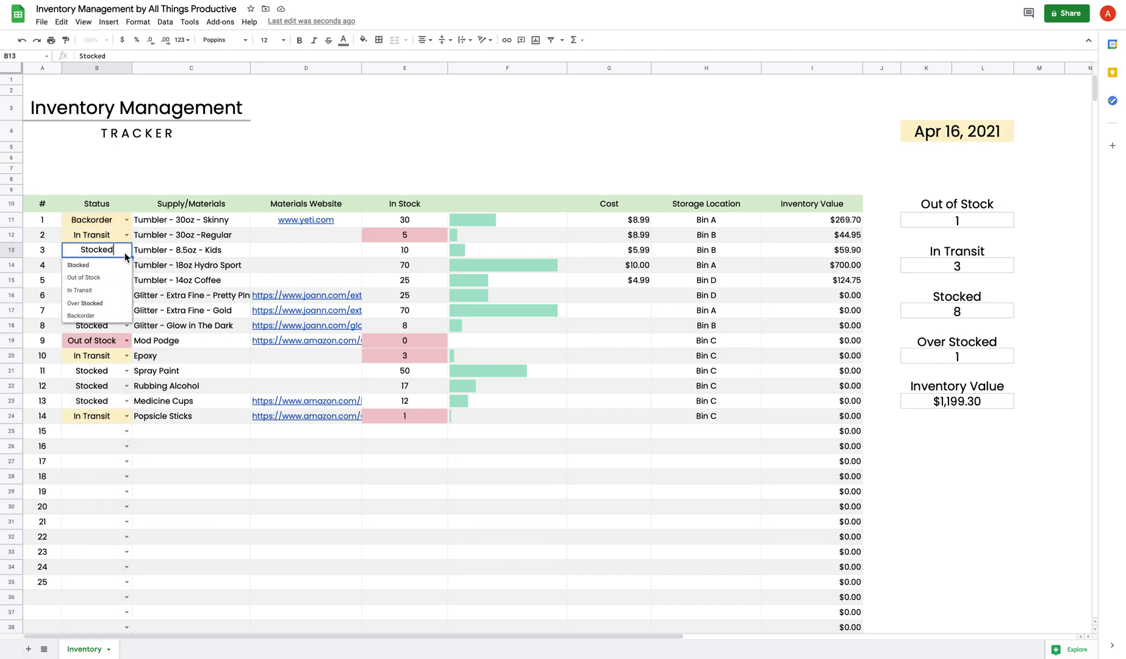
pyautogui.click(105, 317)
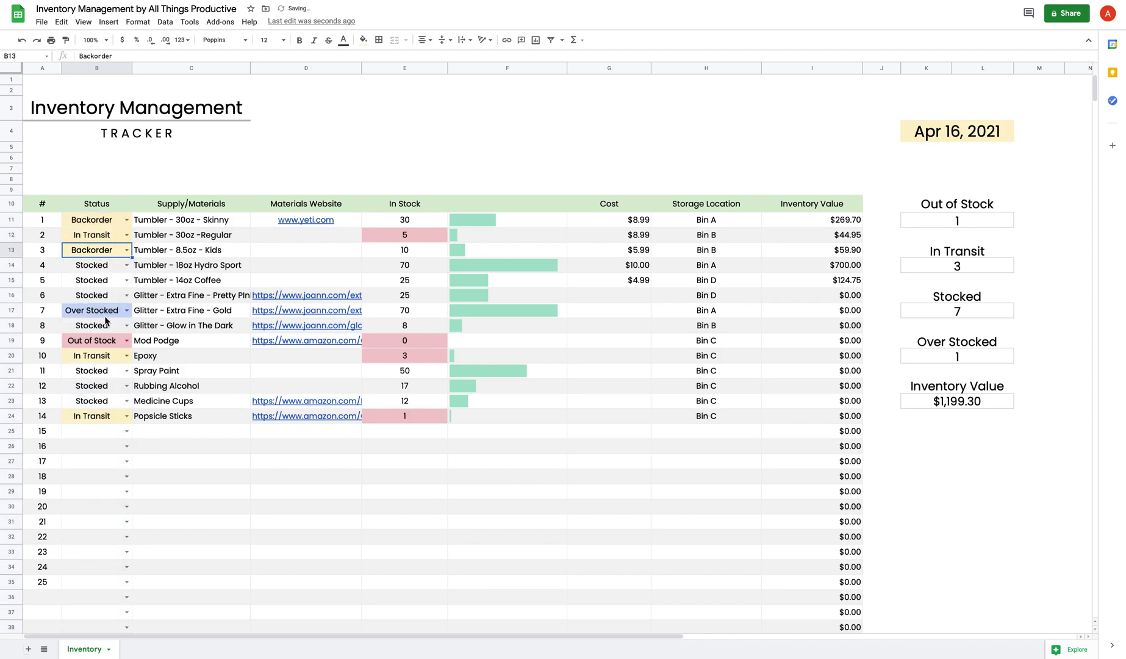
pyautogui.click(22, 40)
pyautogui.click(219, 529)
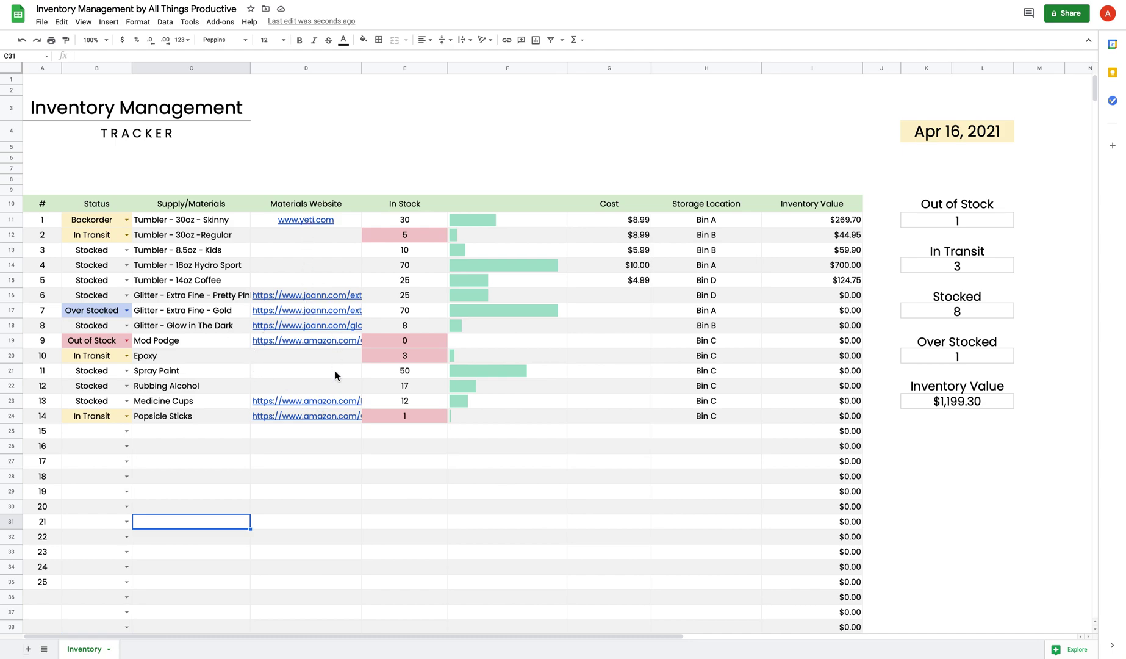
pyautogui.moveTo(335, 419)
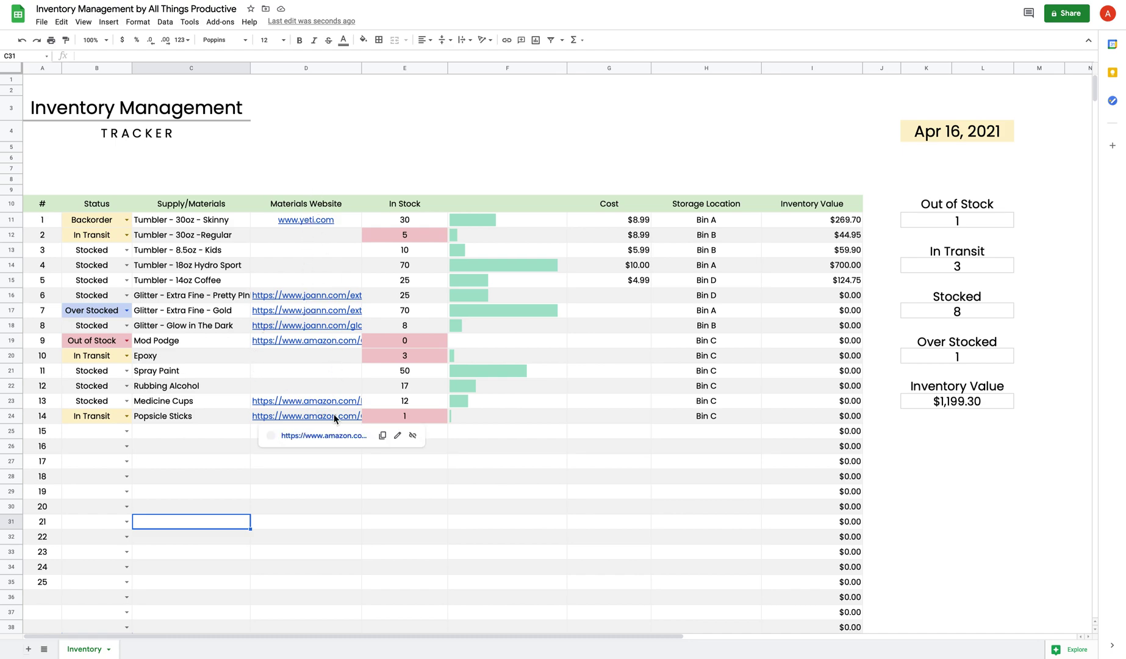
pyautogui.click(335, 418)
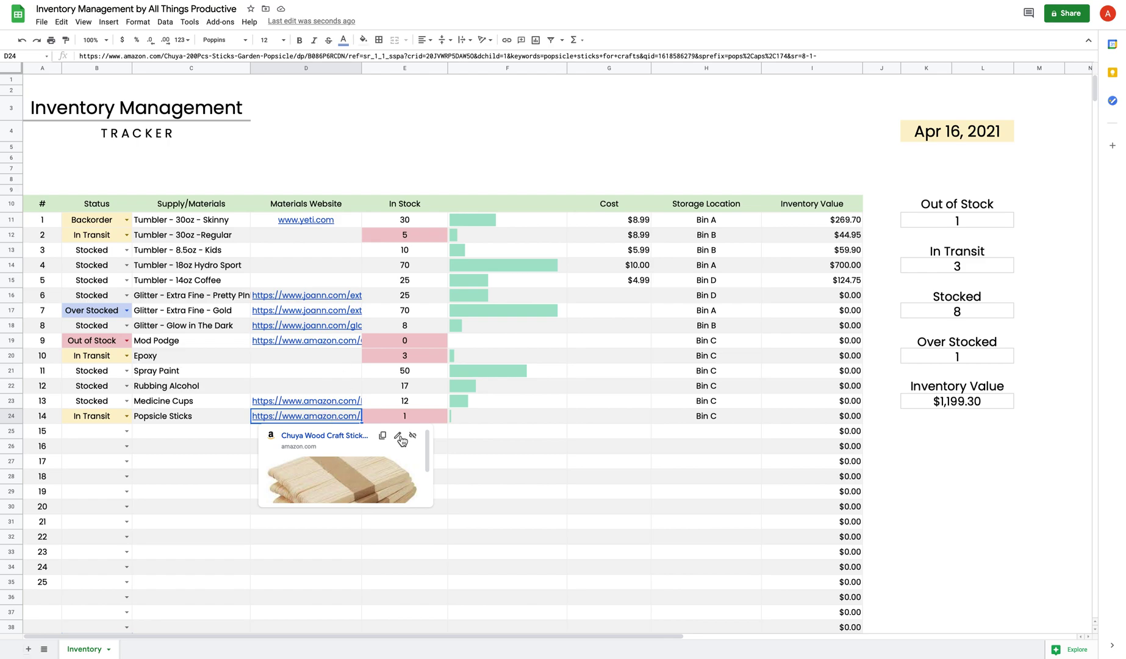
pyautogui.click(470, 491)
pyautogui.moveTo(297, 425)
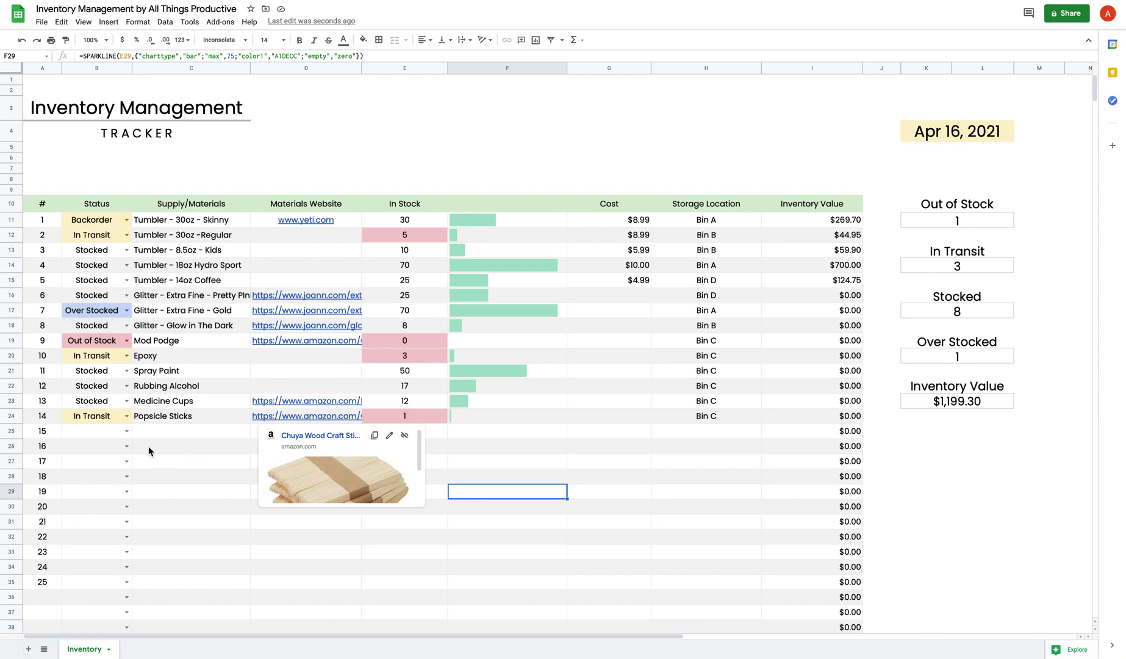
pyautogui.click(488, 508)
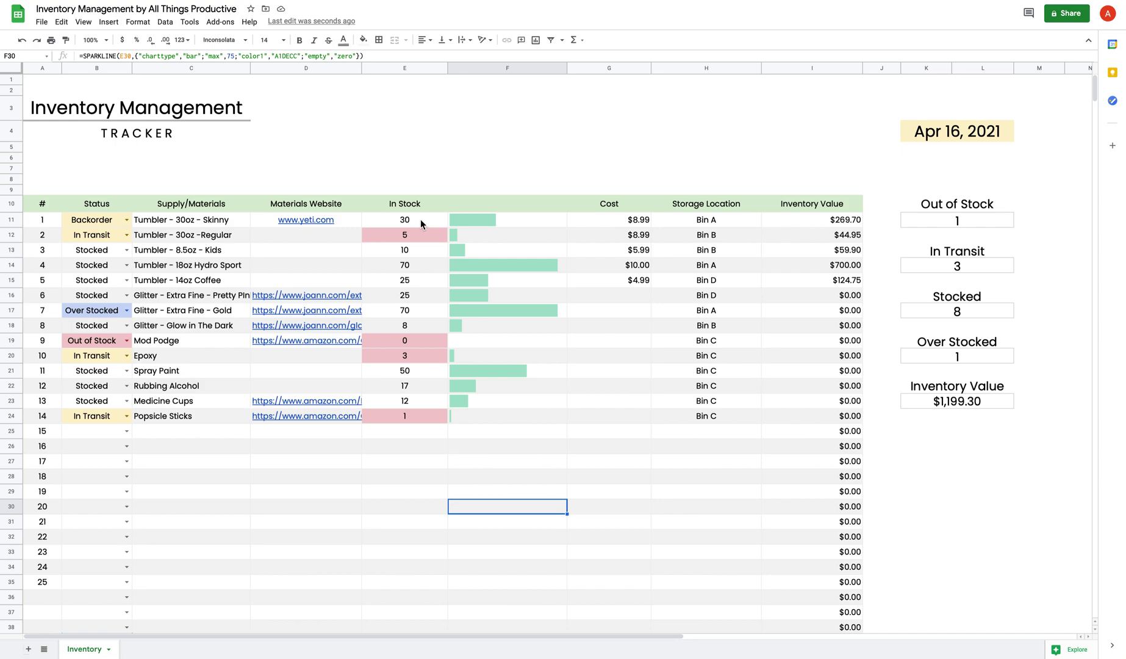
pyautogui.click(420, 221)
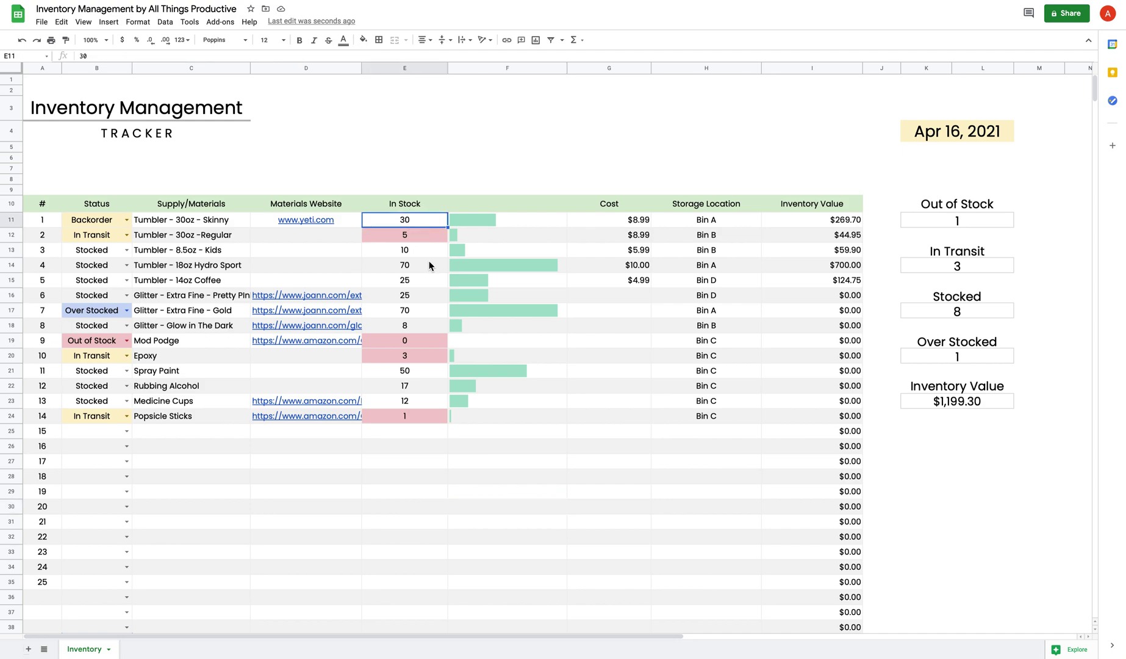
# Change the In Stock highlight rule's threshold from less than or equal to 5 to 20.
pyautogui.rightClick(423, 223)
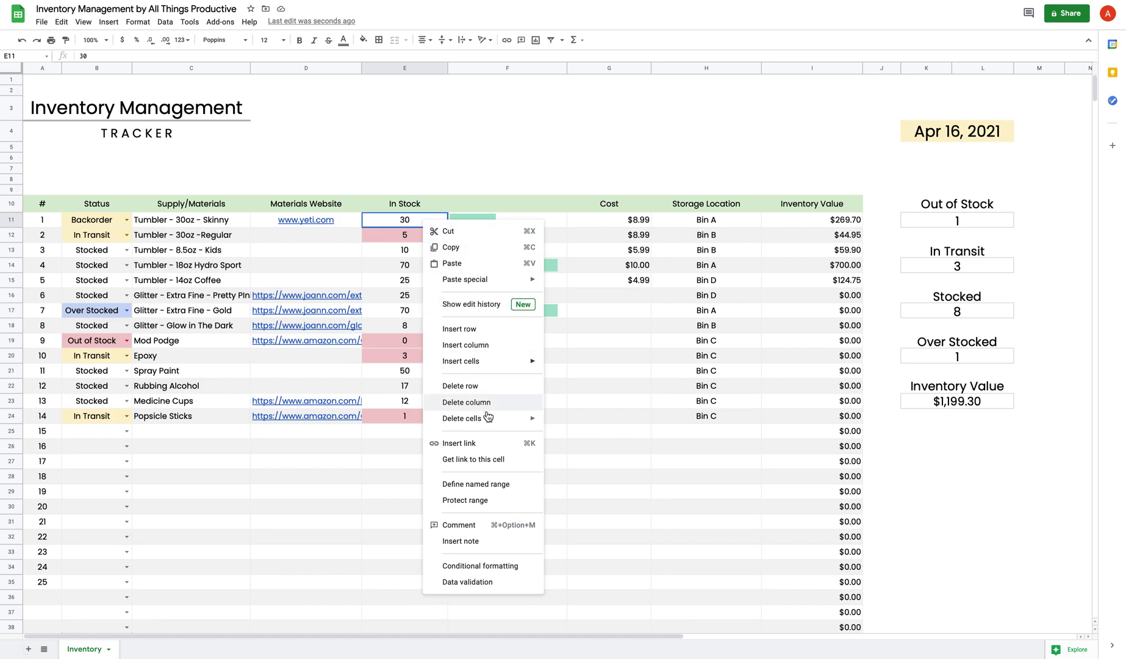
pyautogui.click(509, 566)
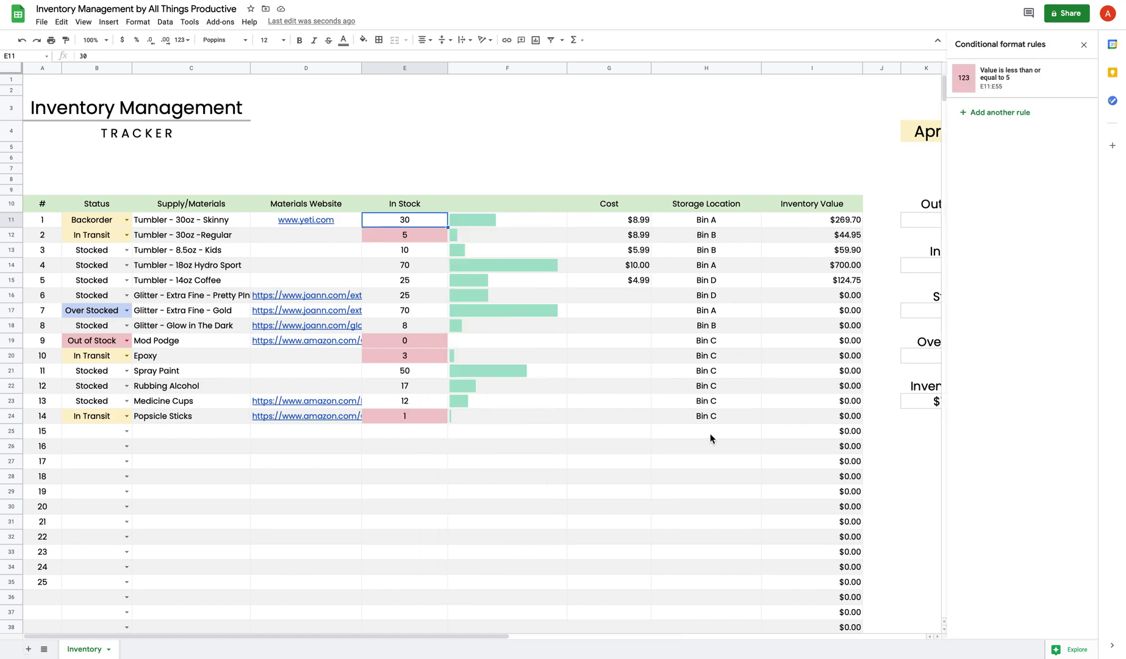
pyautogui.click(1026, 77)
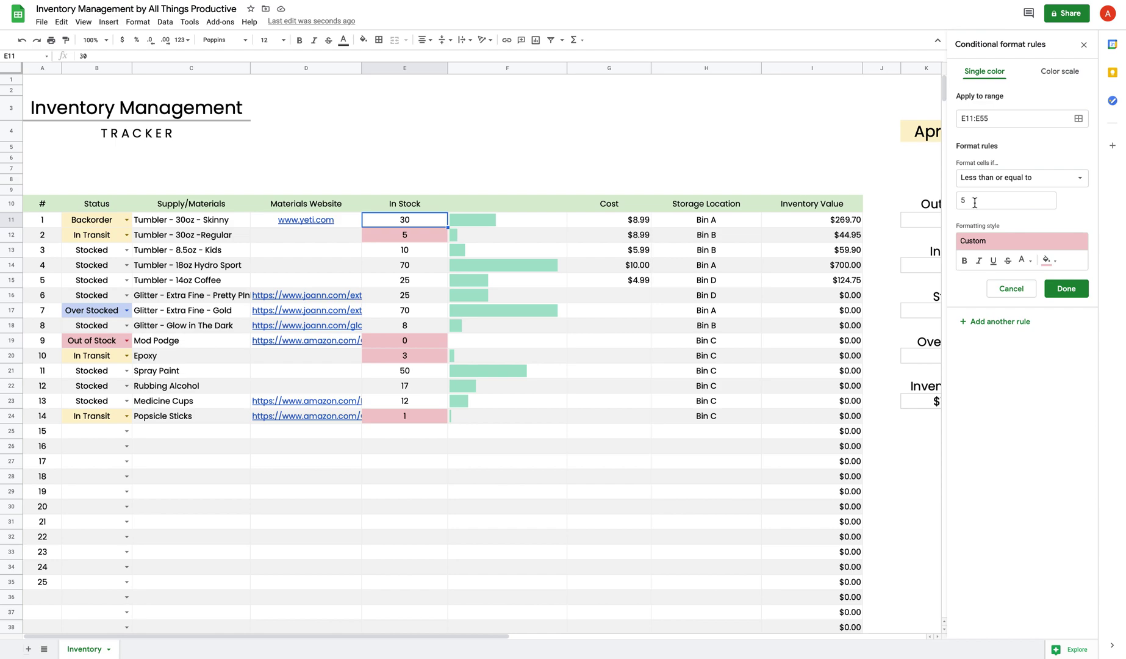
pyautogui.click(995, 197)
pyautogui.press('BackSpace')
pyautogui.write('20')
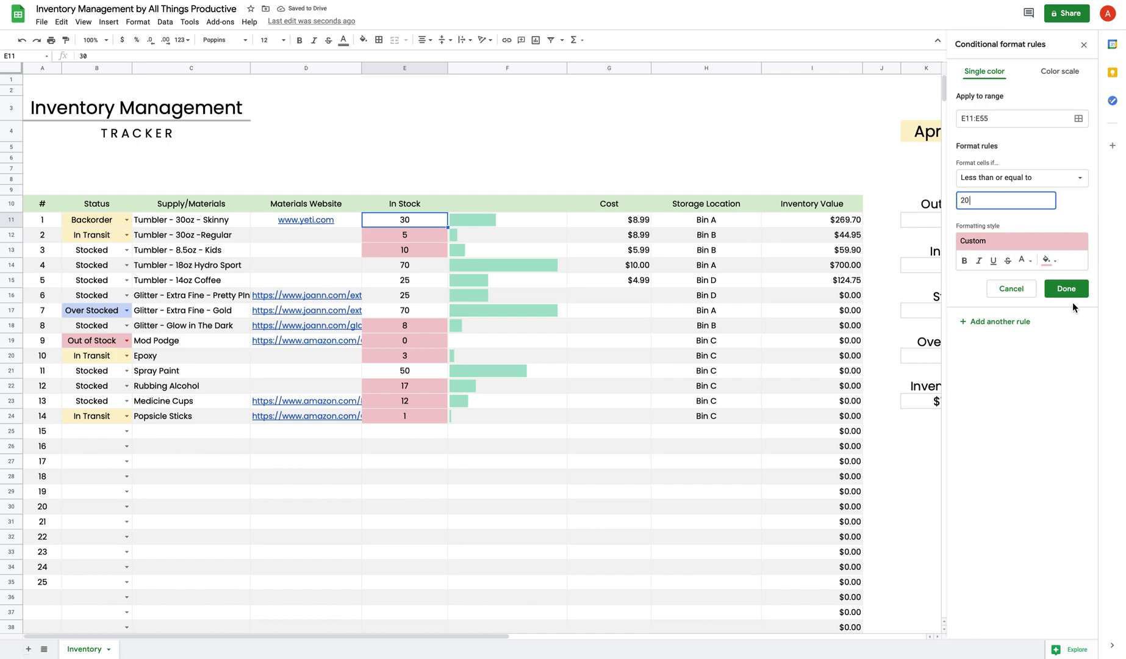
pyautogui.click(1066, 289)
# Test the rule by setting E11 to 20, then restore it to 30.
pyautogui.click(558, 311)
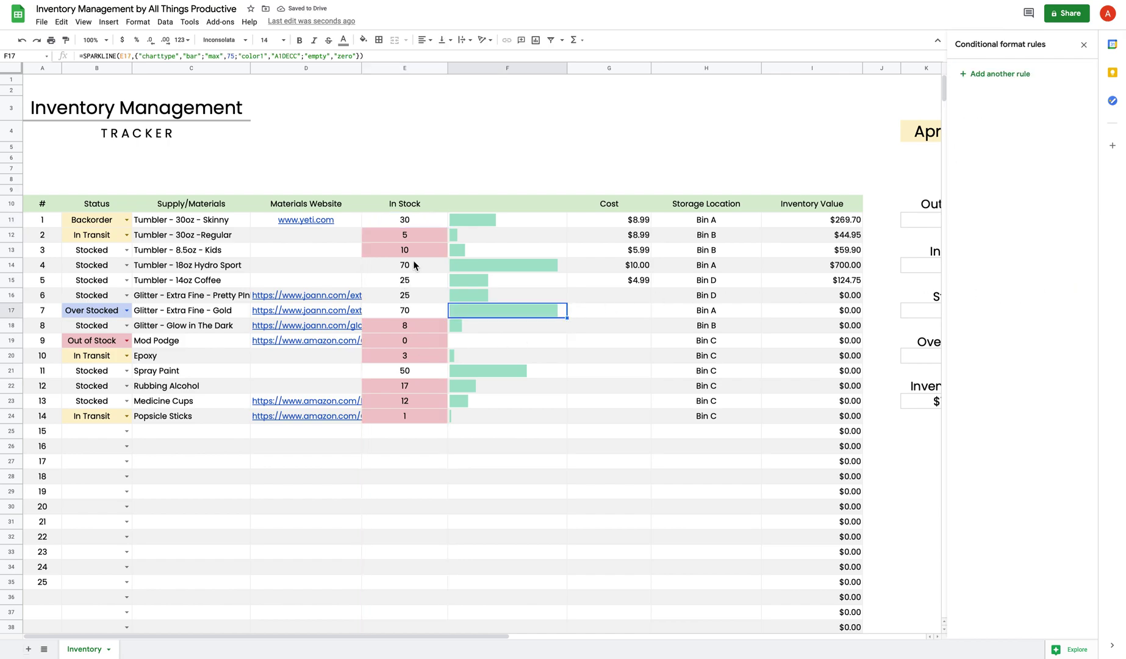
pyautogui.click(420, 221)
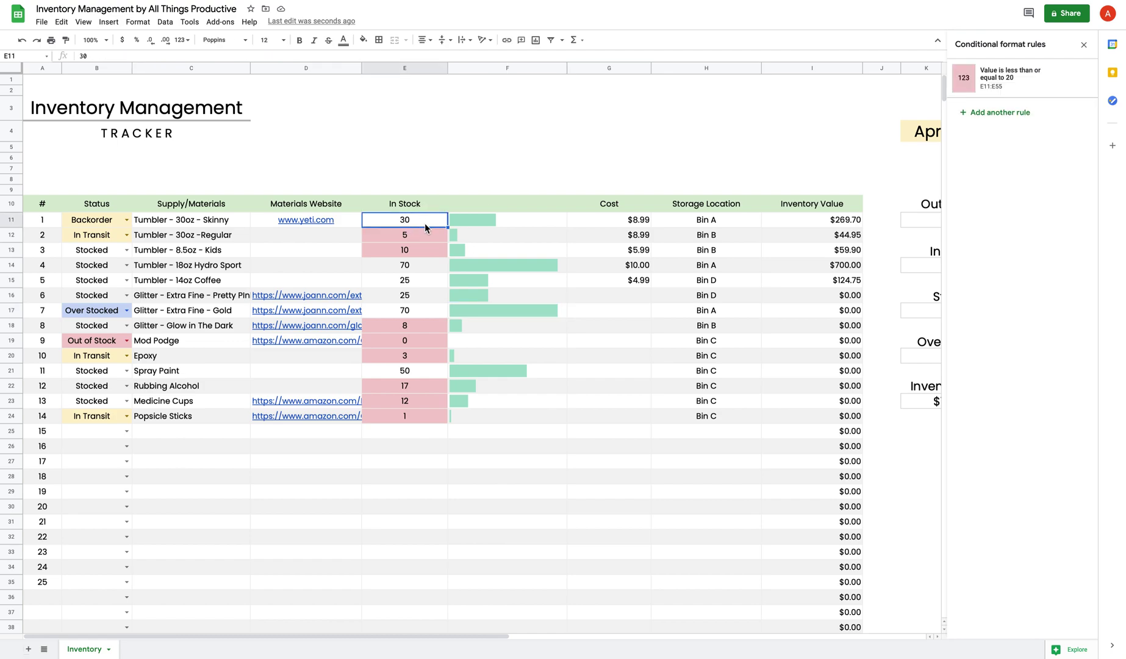
pyautogui.write('20')
pyautogui.press('Return')
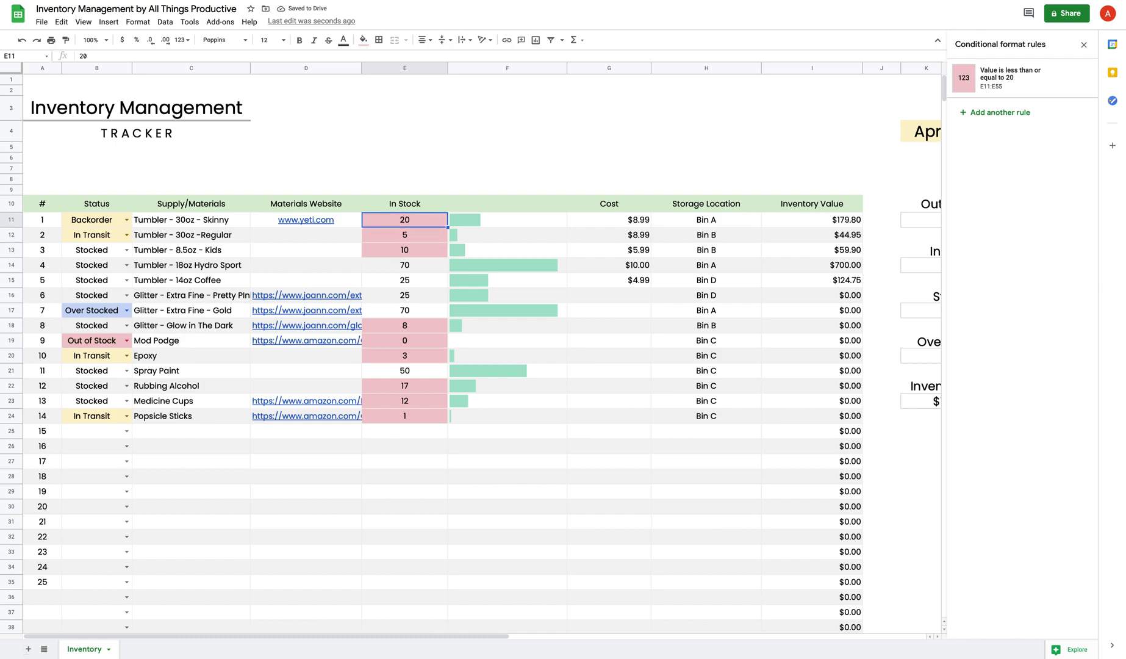
pyautogui.click(405, 203)
pyautogui.click(405, 219)
pyautogui.write('30')
pyautogui.press('Return')
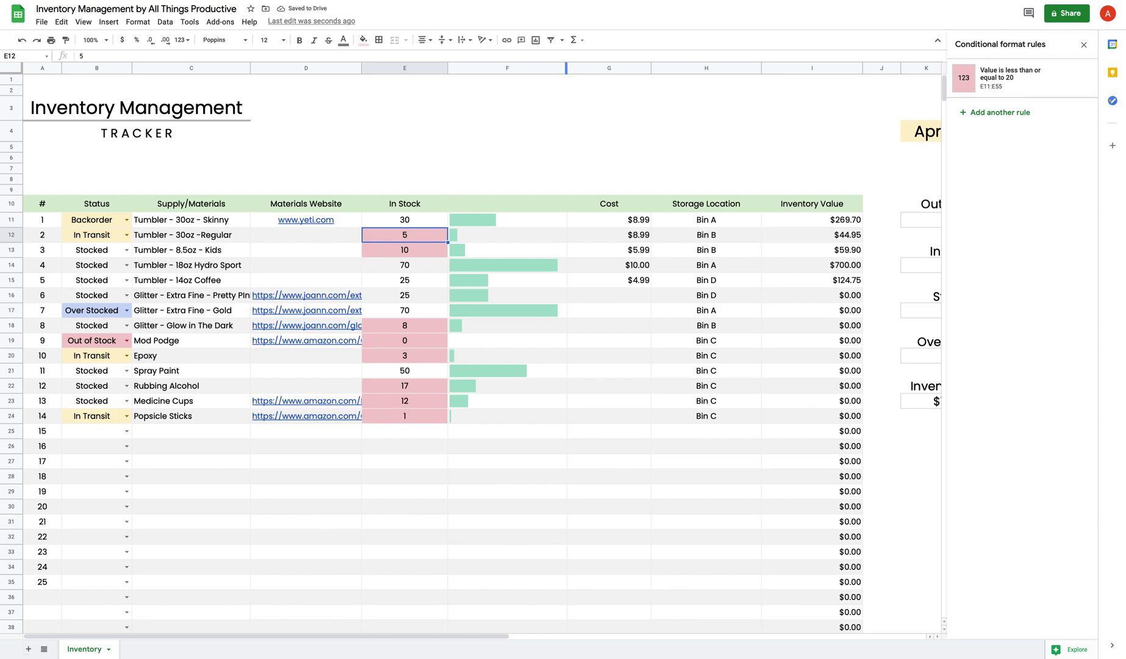
pyautogui.click(1083, 45)
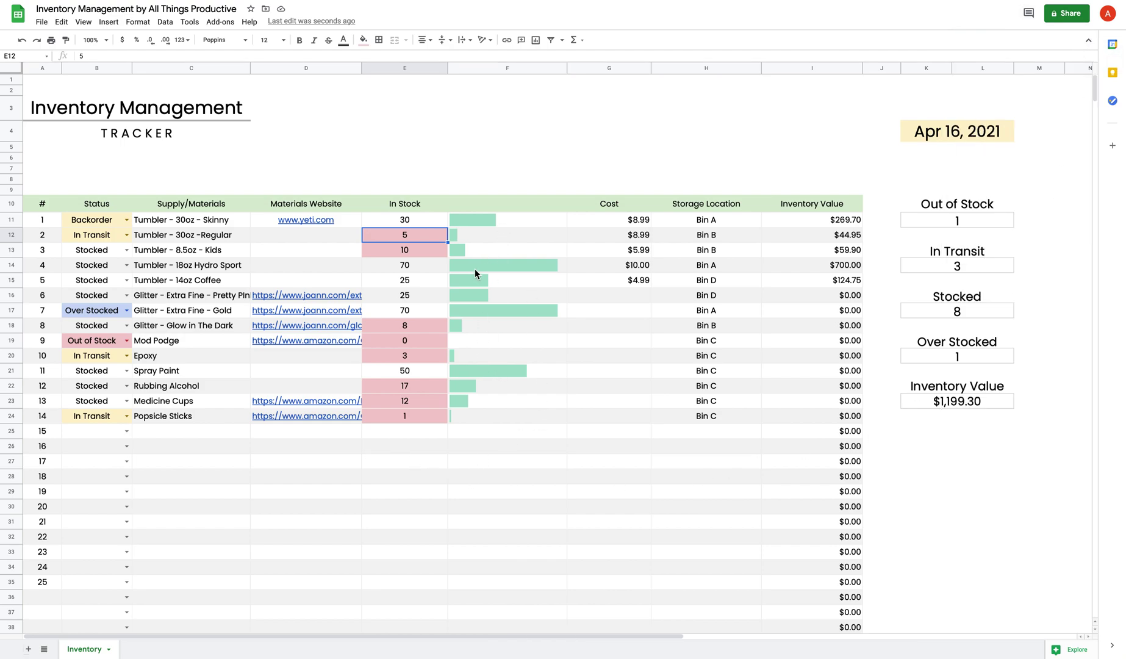
pyautogui.click(482, 221)
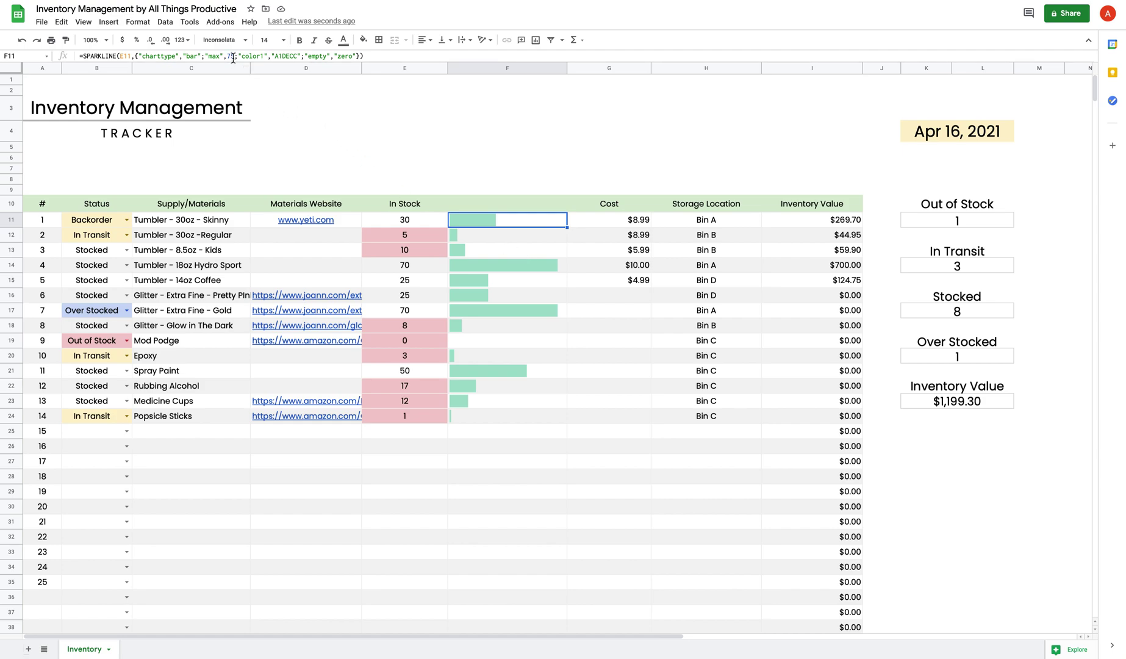
pyautogui.click(525, 372)
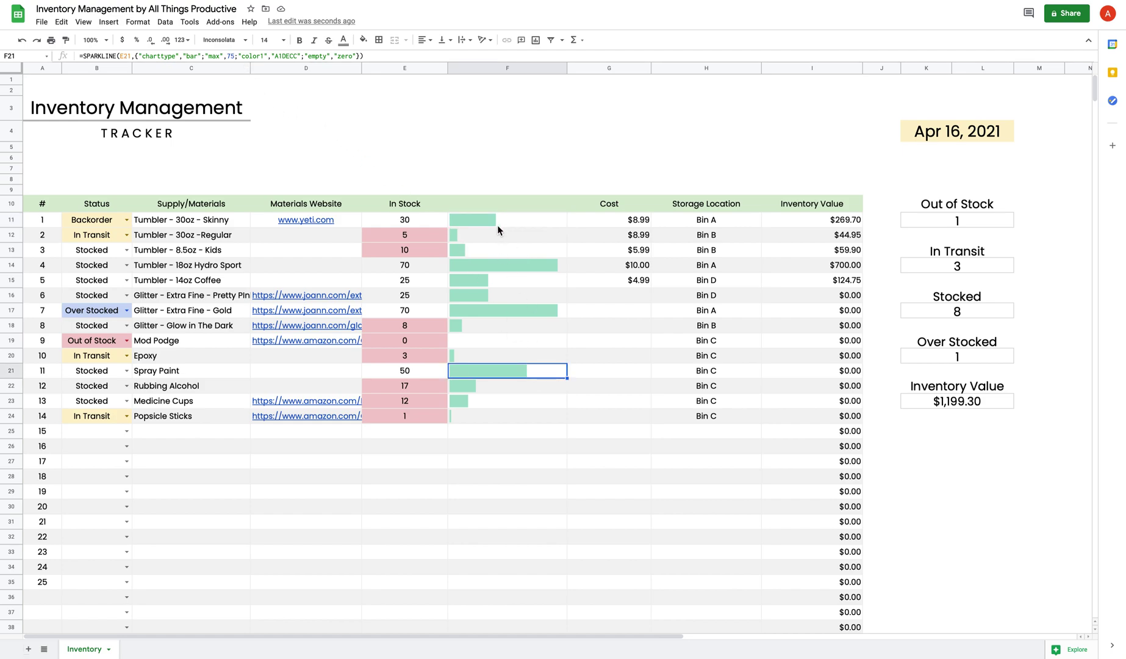